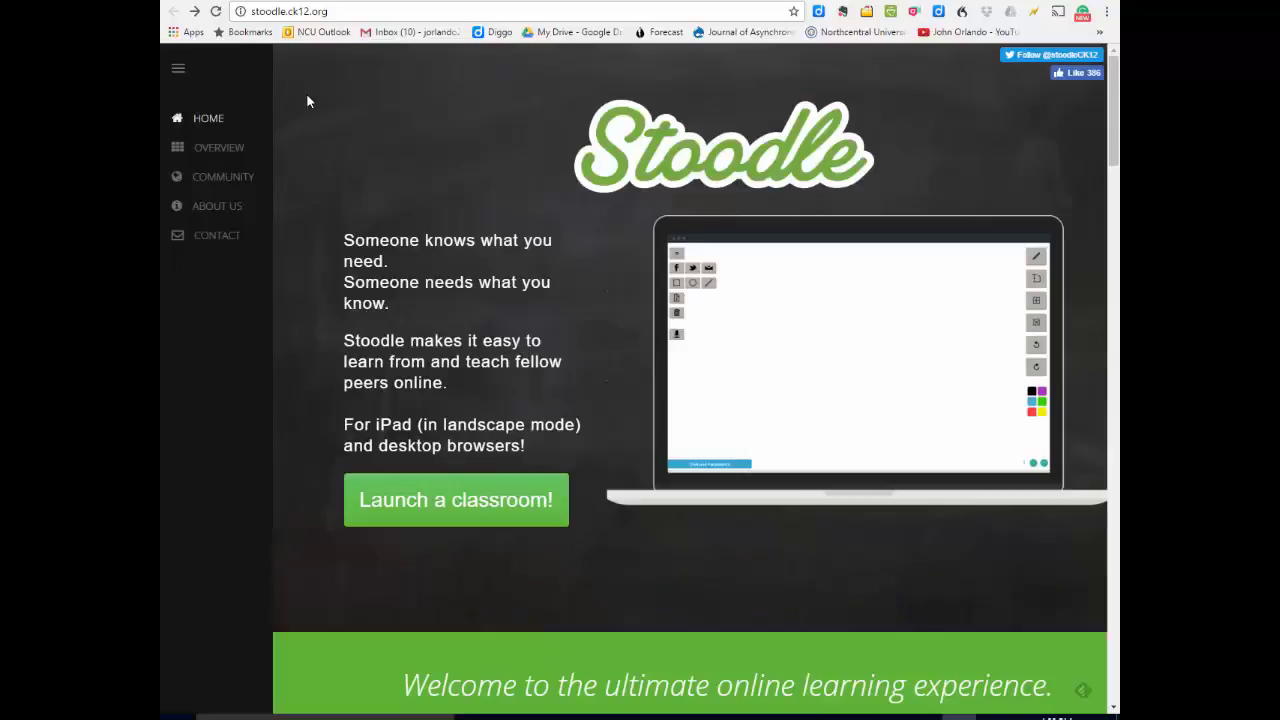
Launch a new classroom, join it under your own name, and select its shareable link.
left_click(440, 505)
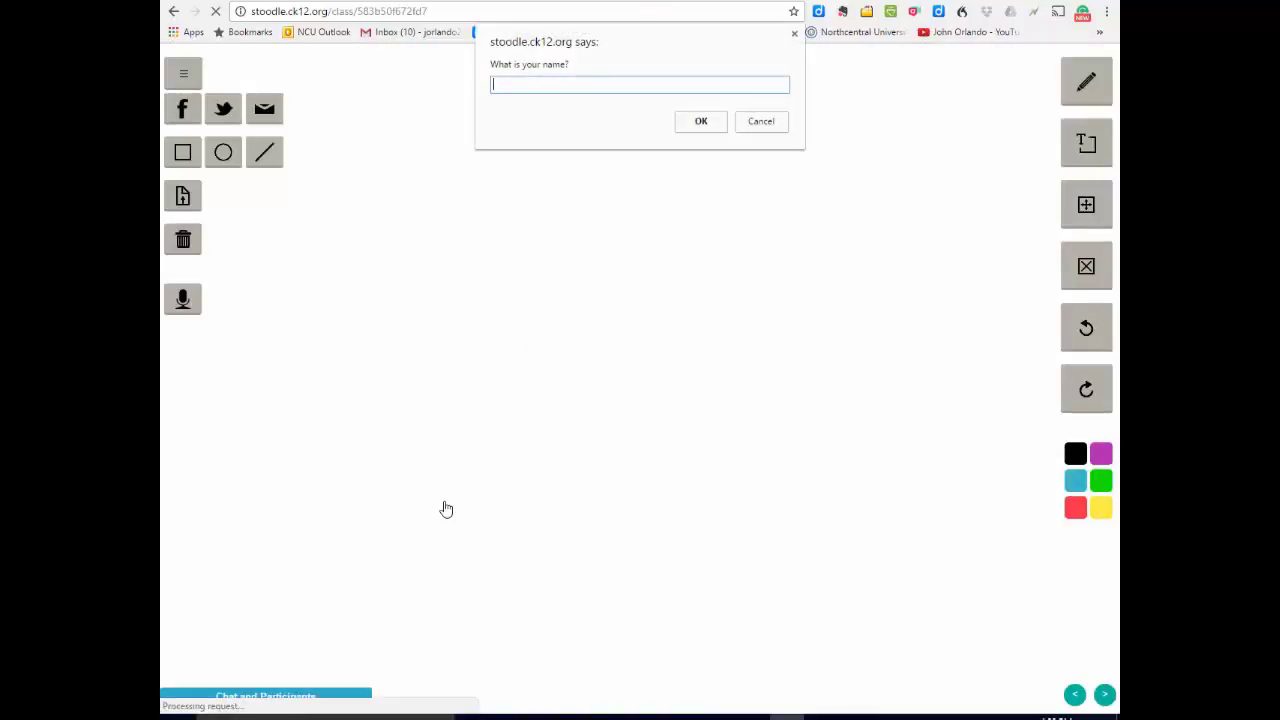
type("John")
left_click(686, 127)
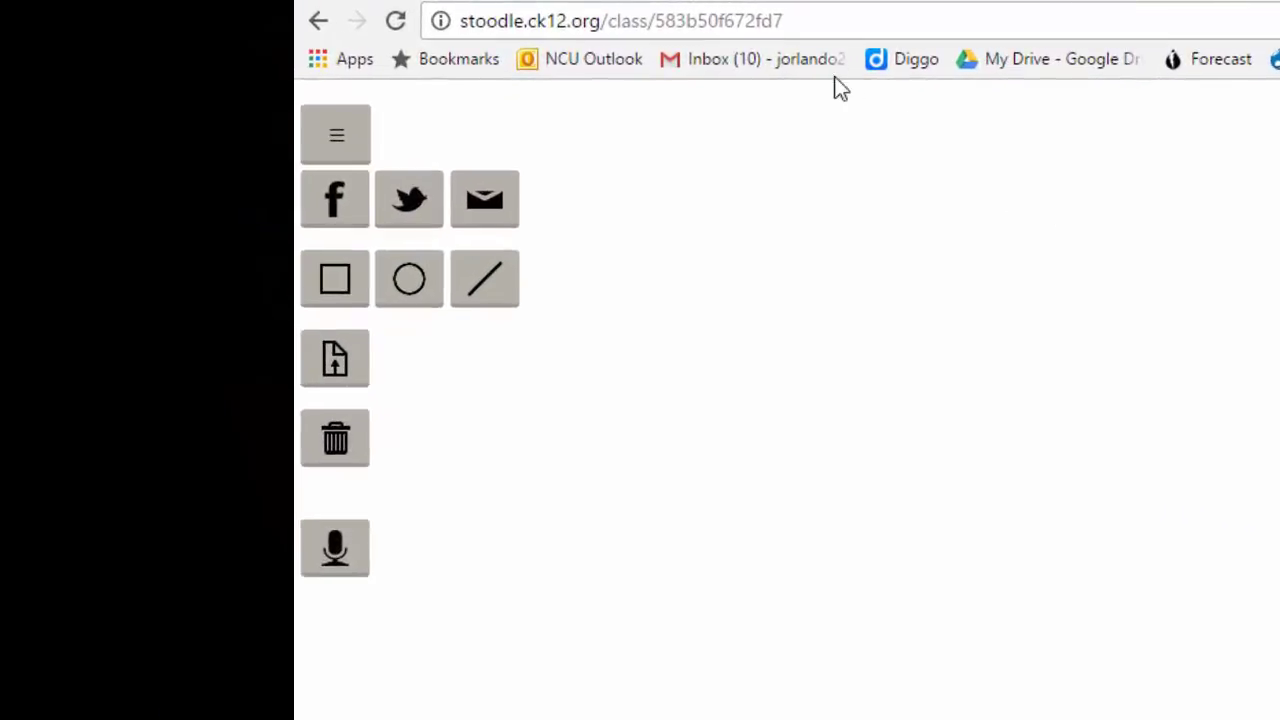
left_click(806, 24)
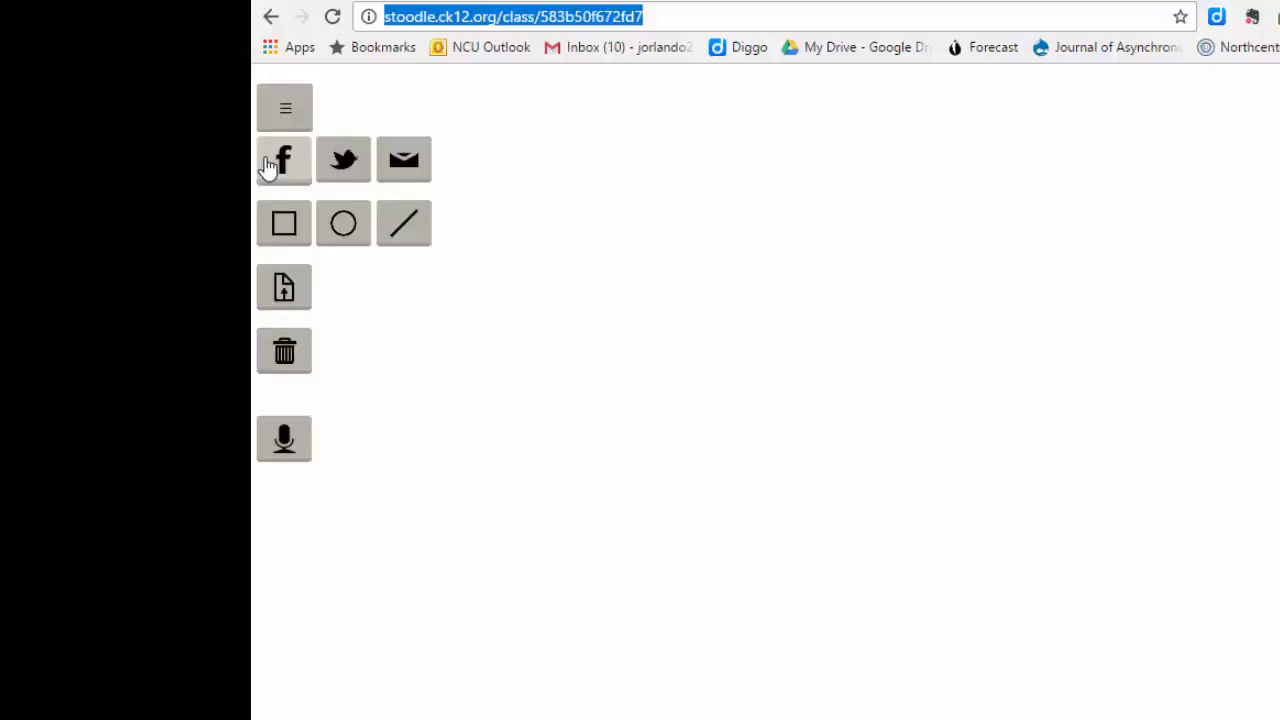
left_click(529, 268)
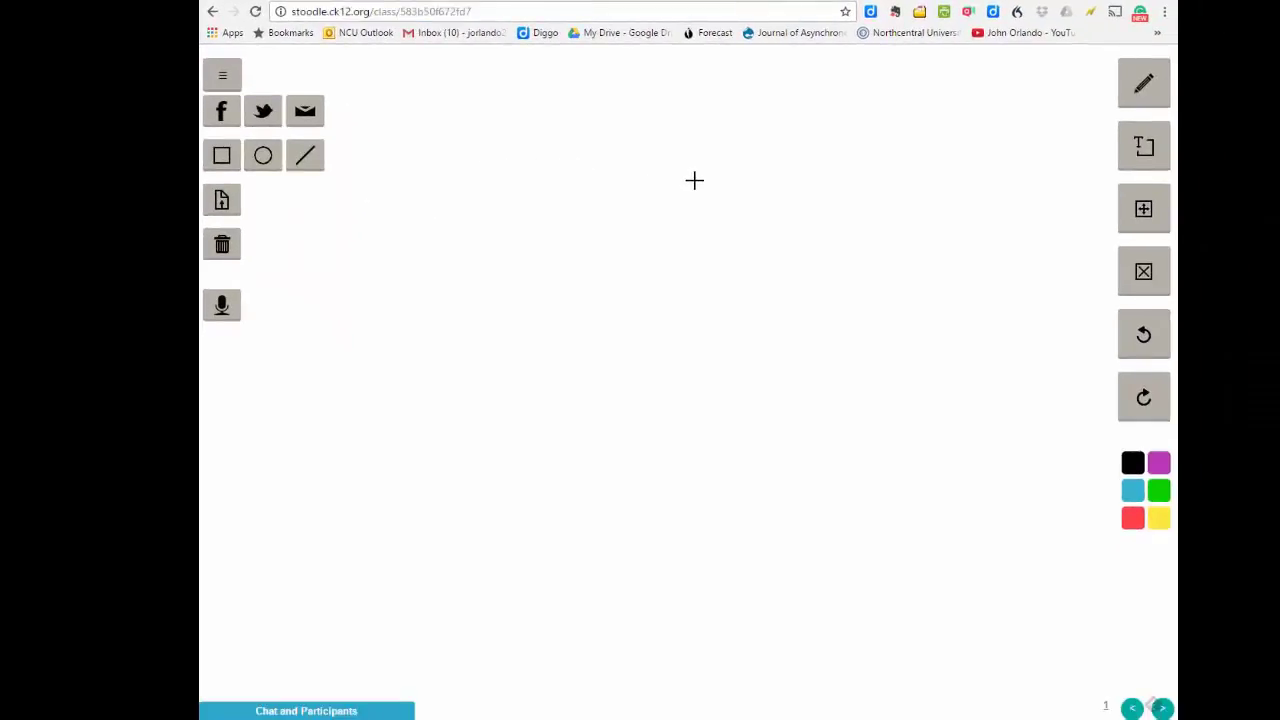
left_click(1143, 88)
mouse_move(546, 260)
left_mouse_down()
mouse_move(534, 274)
mouse_move(654, 434)
left_mouse_up()
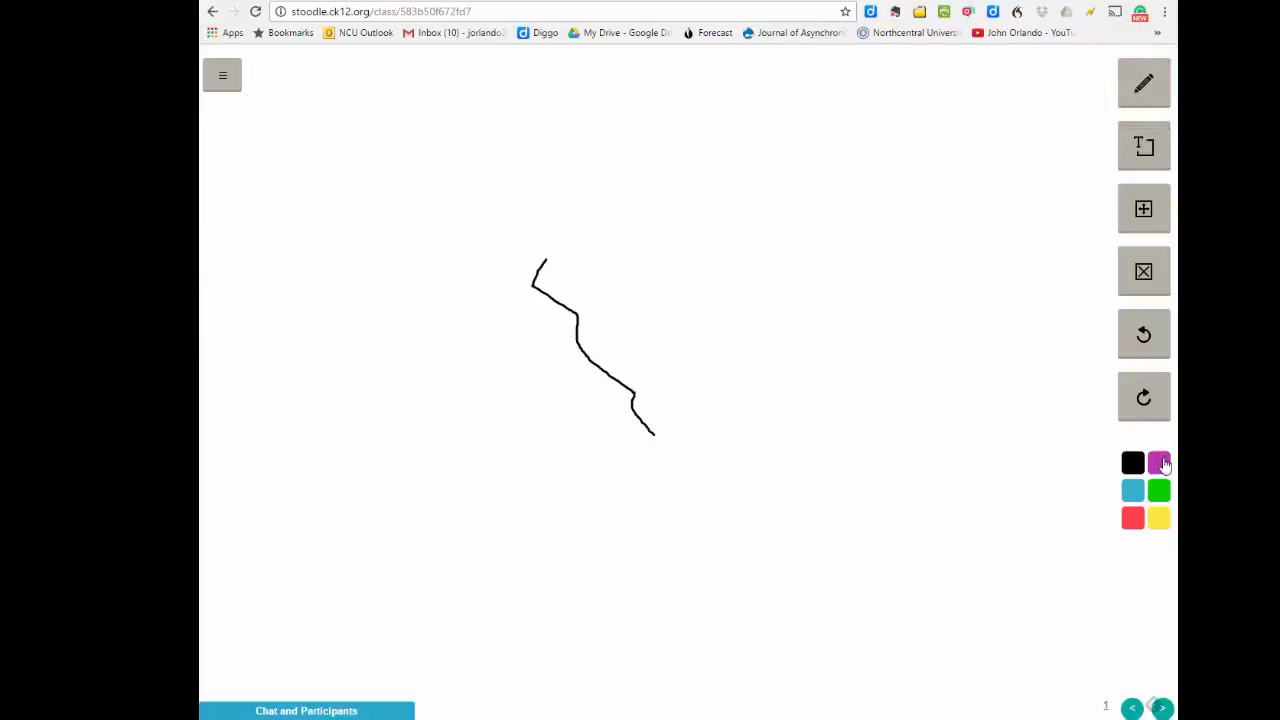
mouse_move(618, 266)
left_mouse_down()
mouse_move(654, 289)
mouse_move(703, 387)
left_mouse_up()
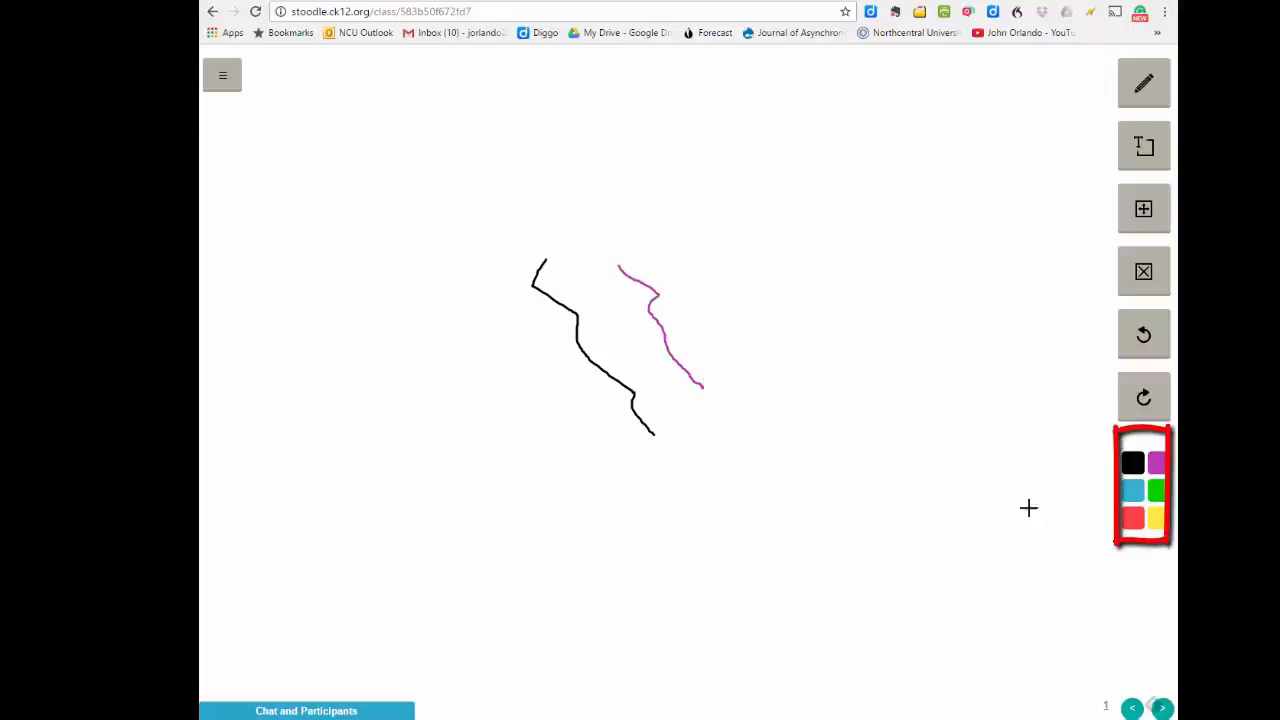
left_click(1133, 520)
mouse_move(697, 249)
left_mouse_down()
mouse_move(731, 300)
mouse_move(764, 408)
left_mouse_up()
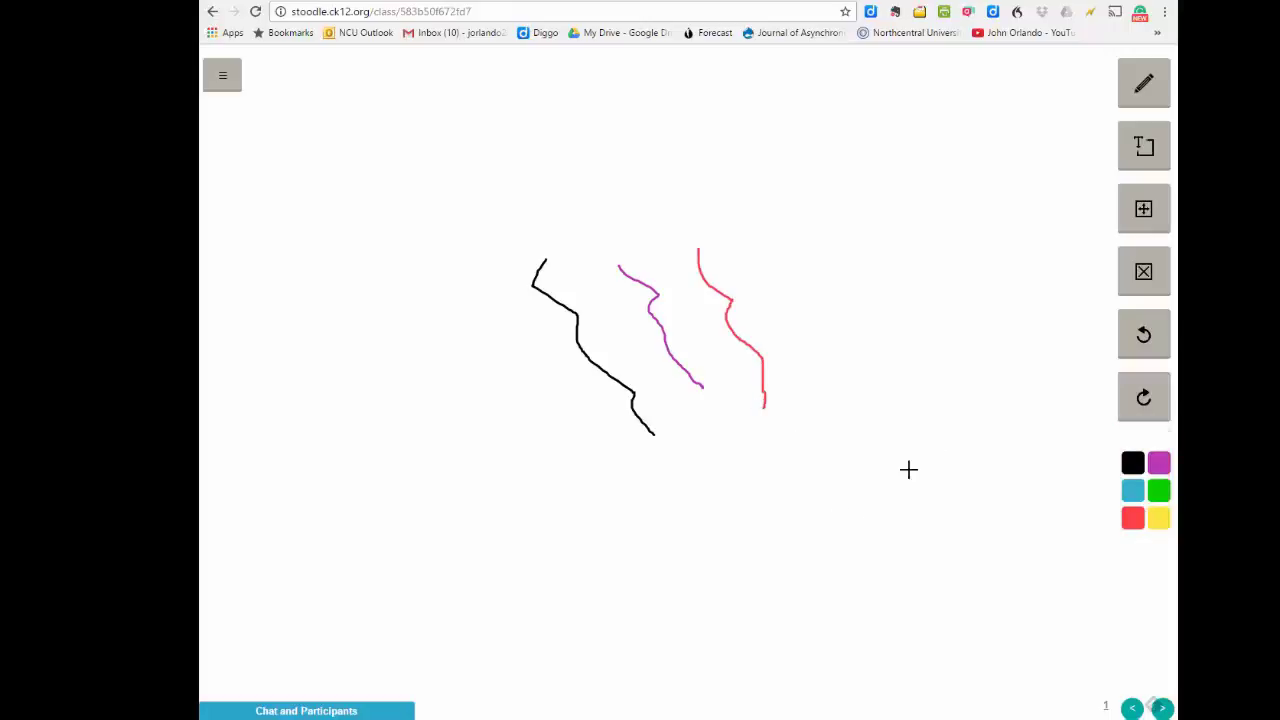
left_click(1144, 278)
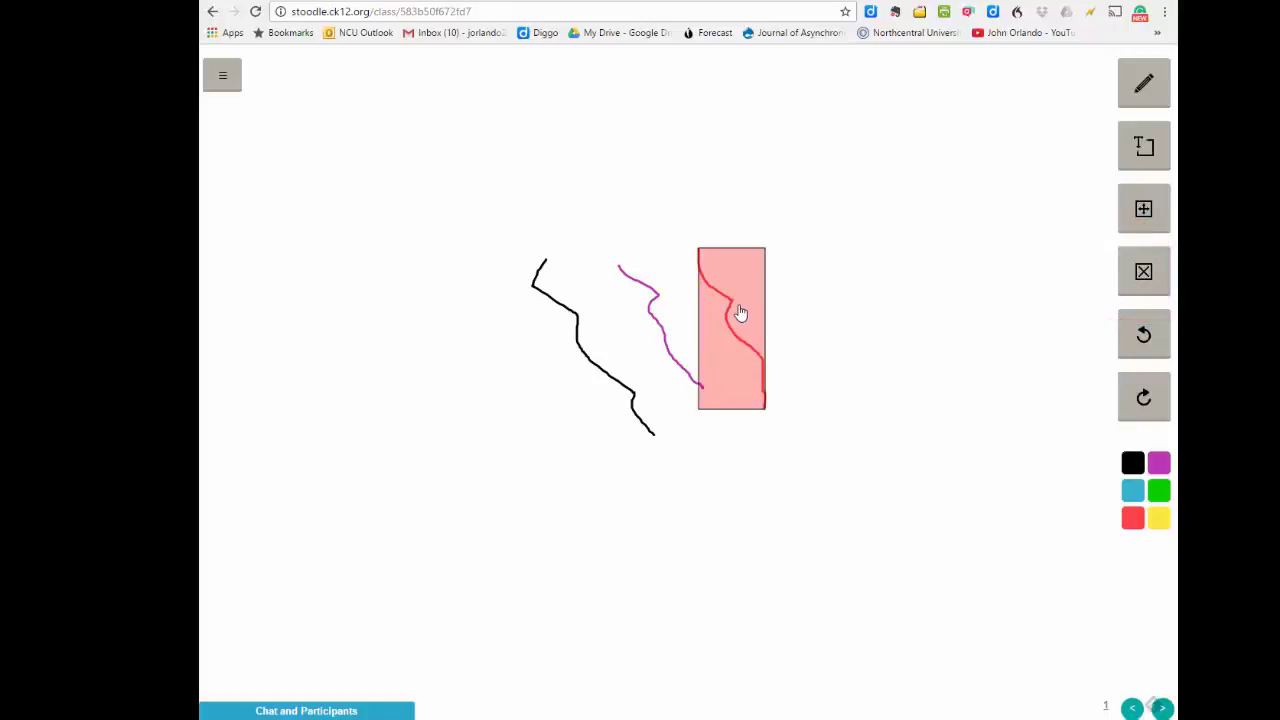
left_click(741, 314)
left_click(665, 328)
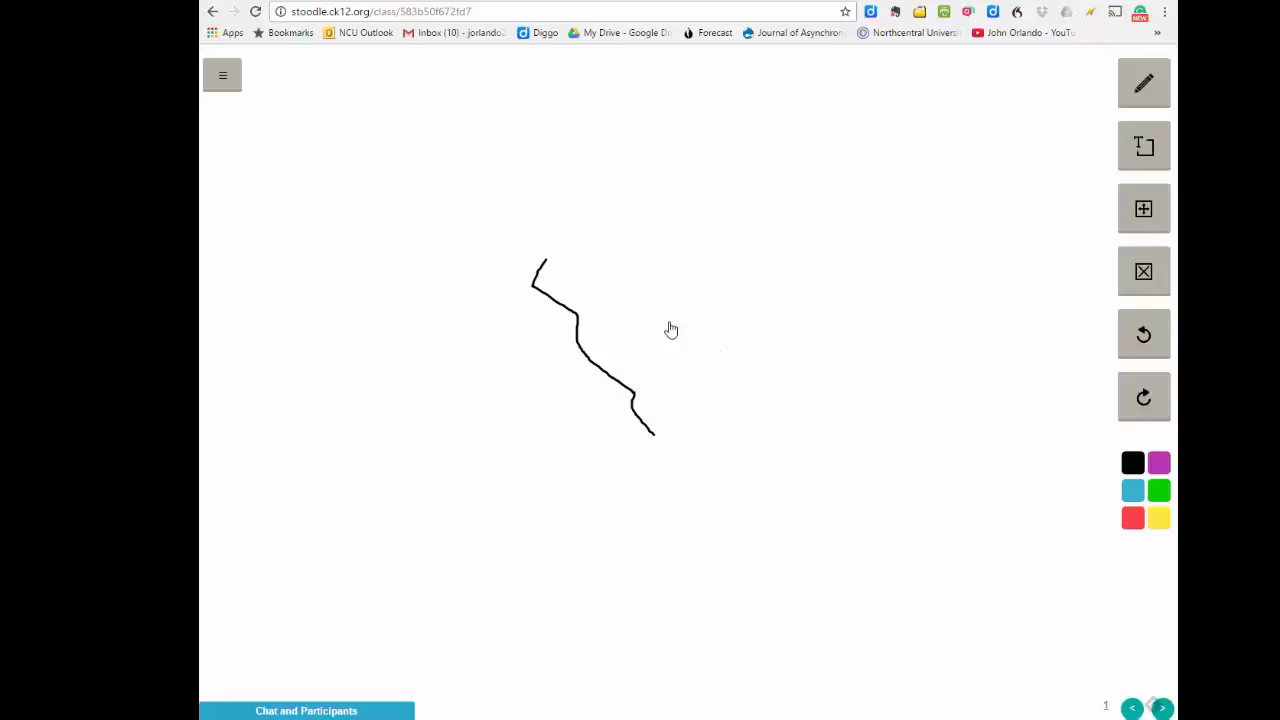
left_click(590, 350)
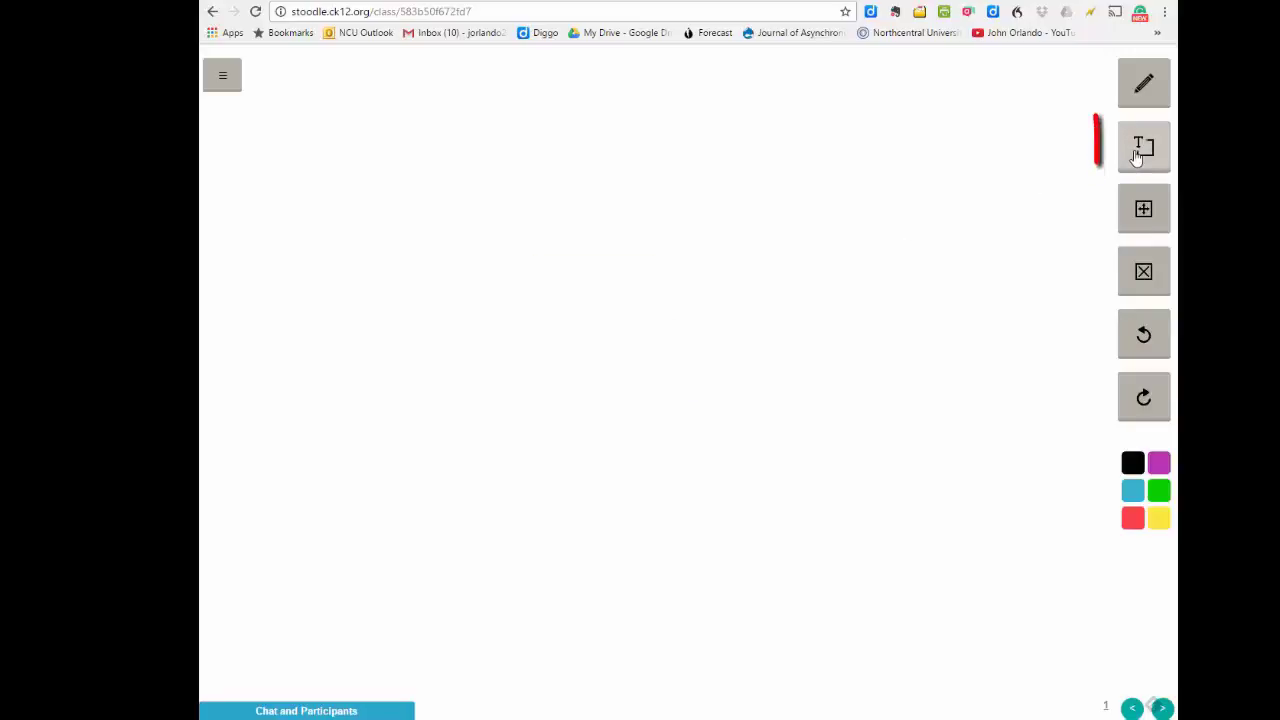
Add the red text 'Welcome to my page!' near the top centre of the board.
left_click(1136, 150)
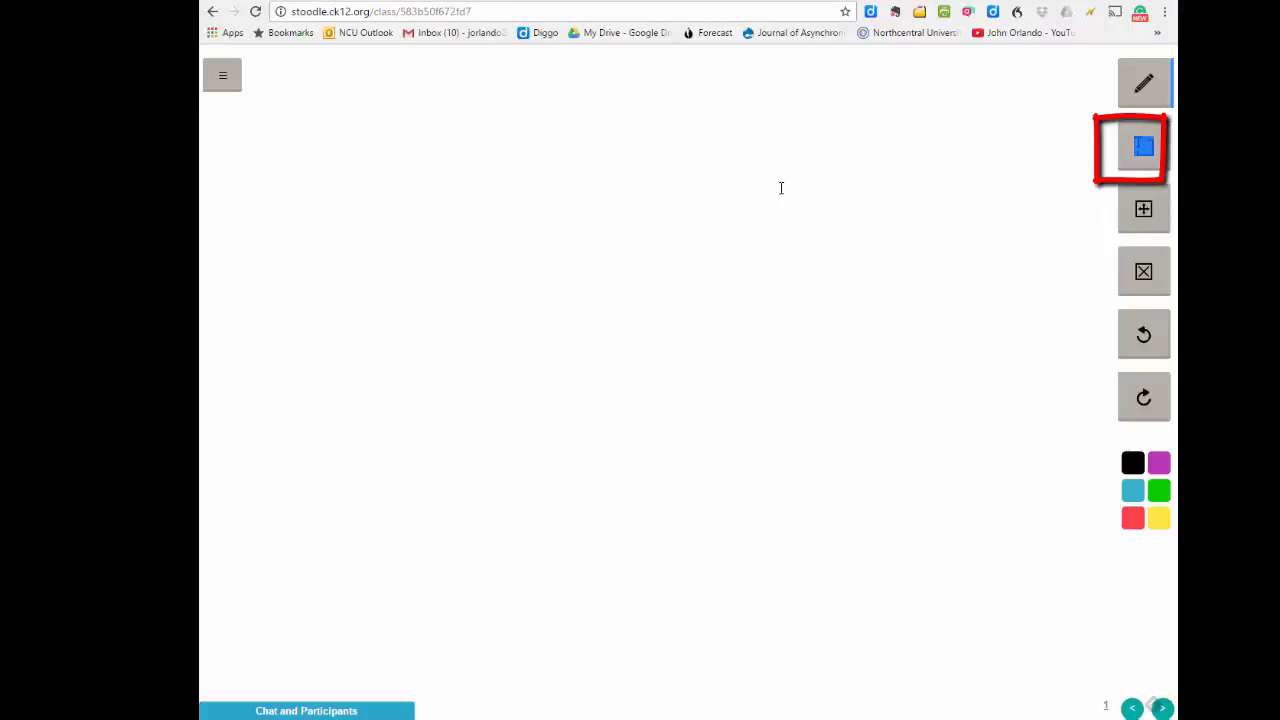
left_click(595, 214)
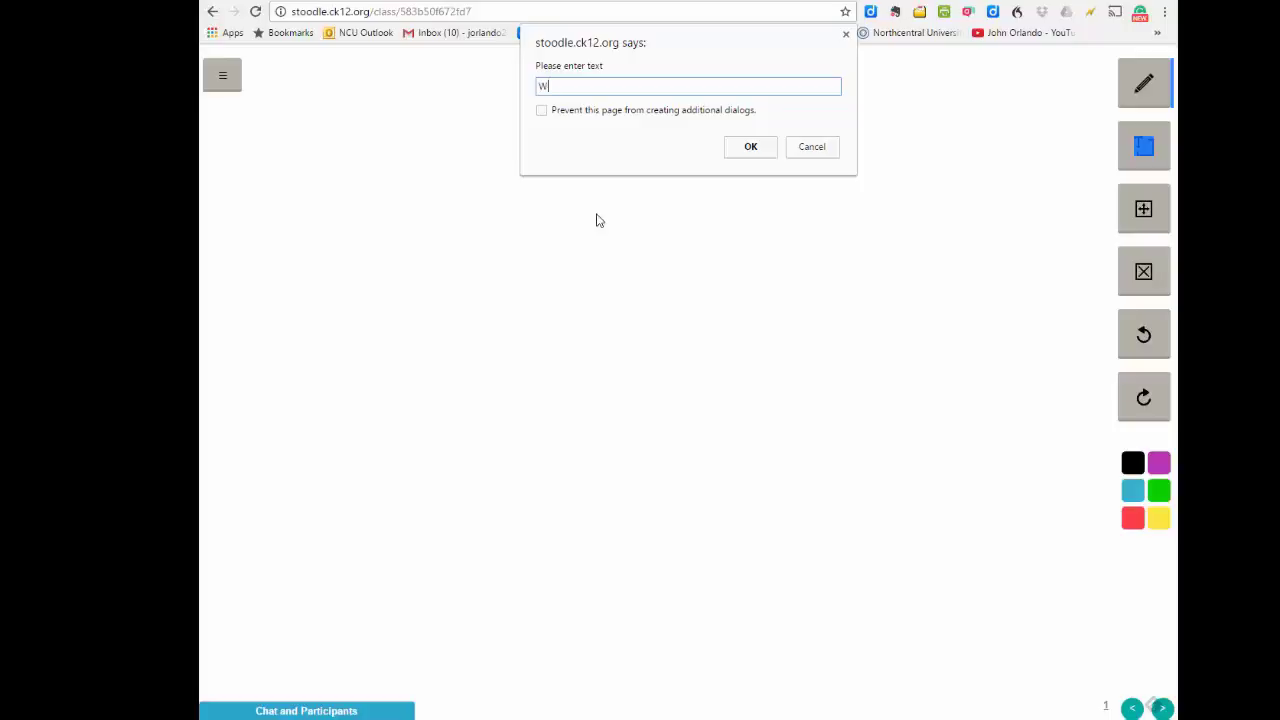
type("Welcome")
type("to my page!")
left_click(746, 153)
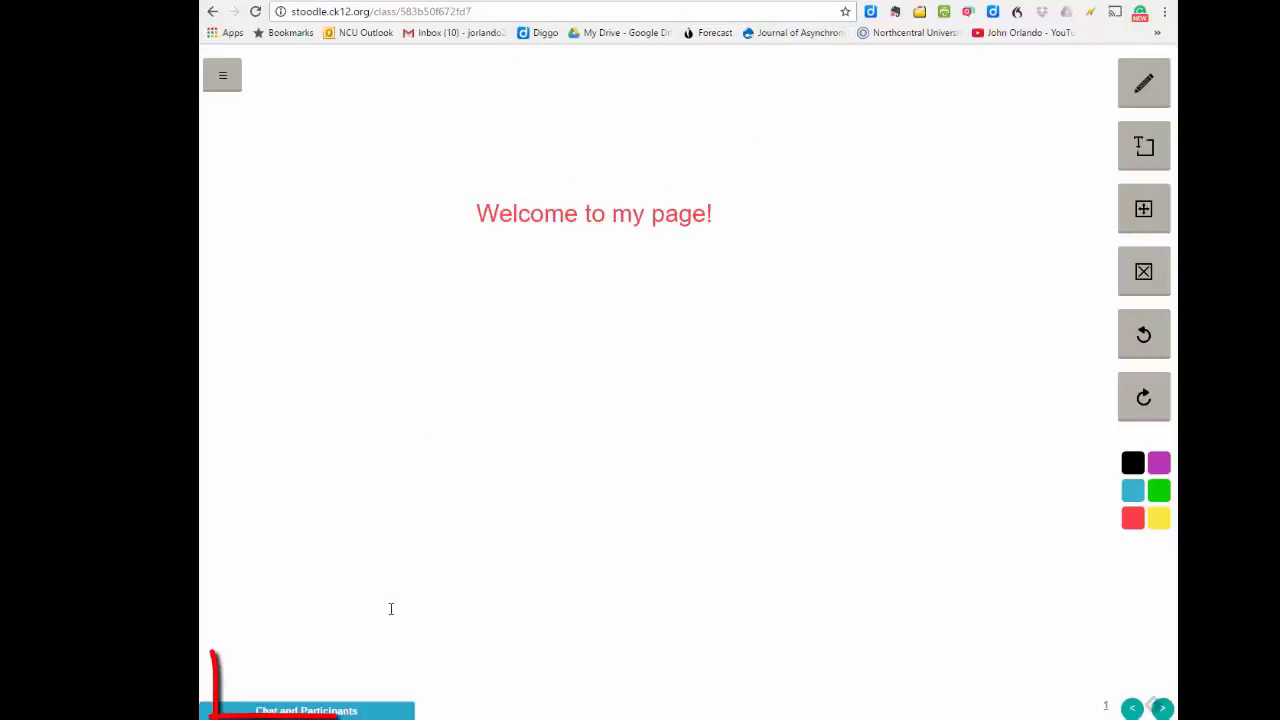
Expand the Chat and Participants panel and send 'Hello out there.'.
left_click(306, 711)
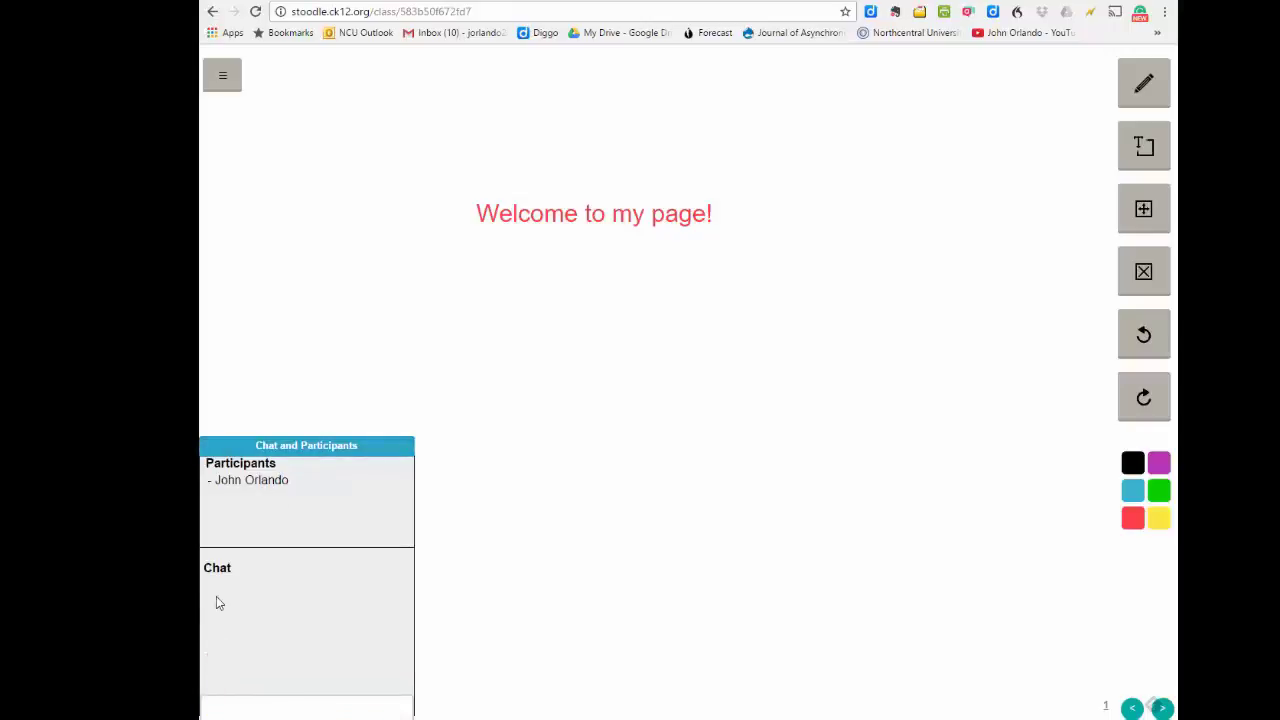
left_click(224, 711)
type("Hello out there.")
key("Return")
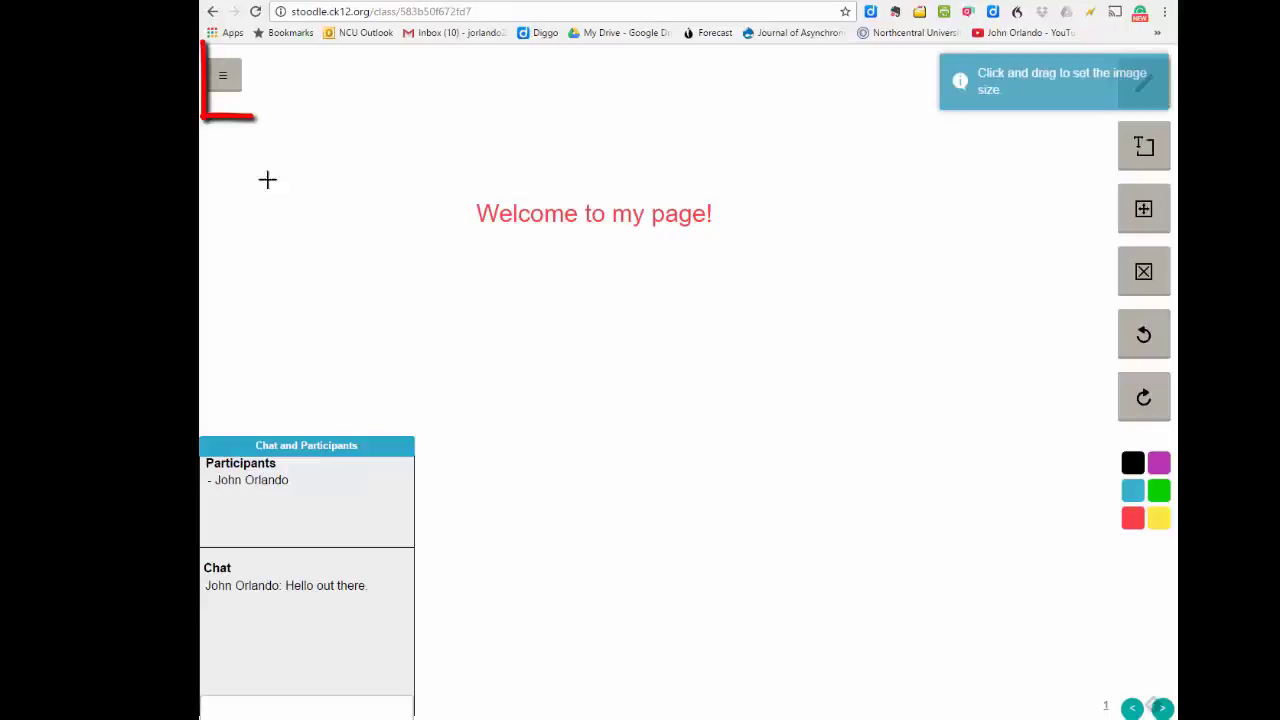
left_click(222, 76)
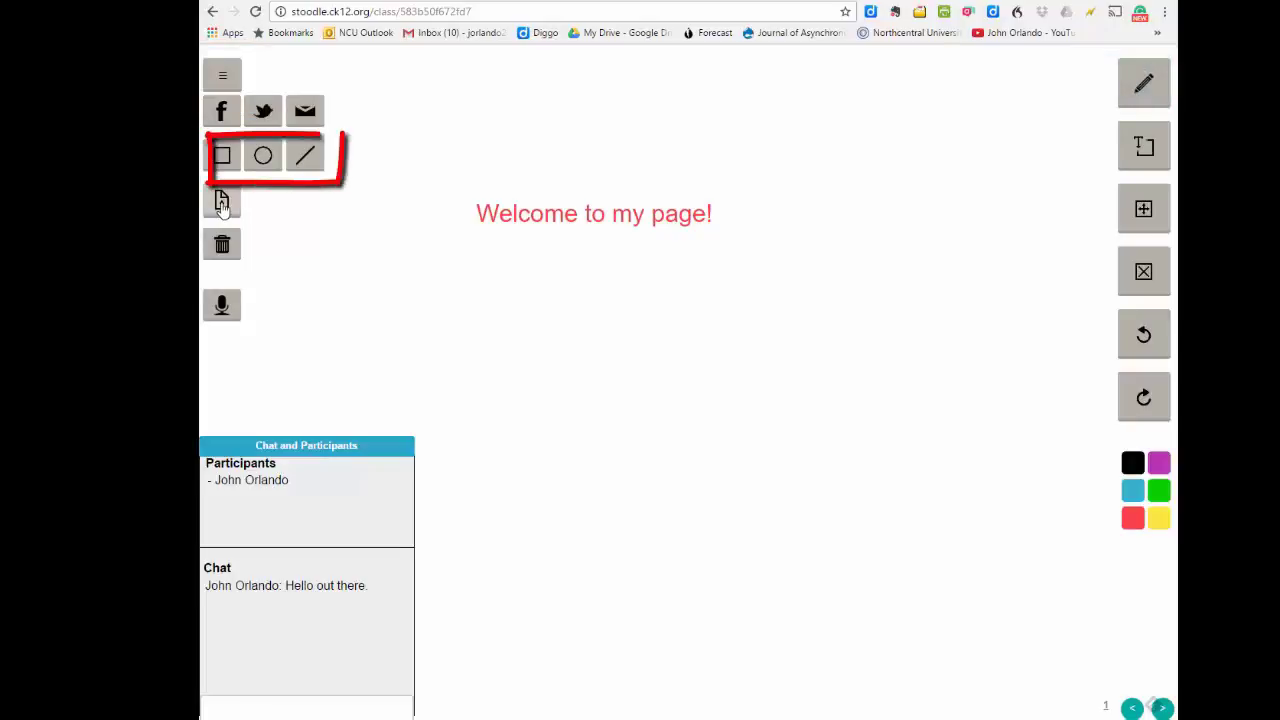
left_click(222, 155)
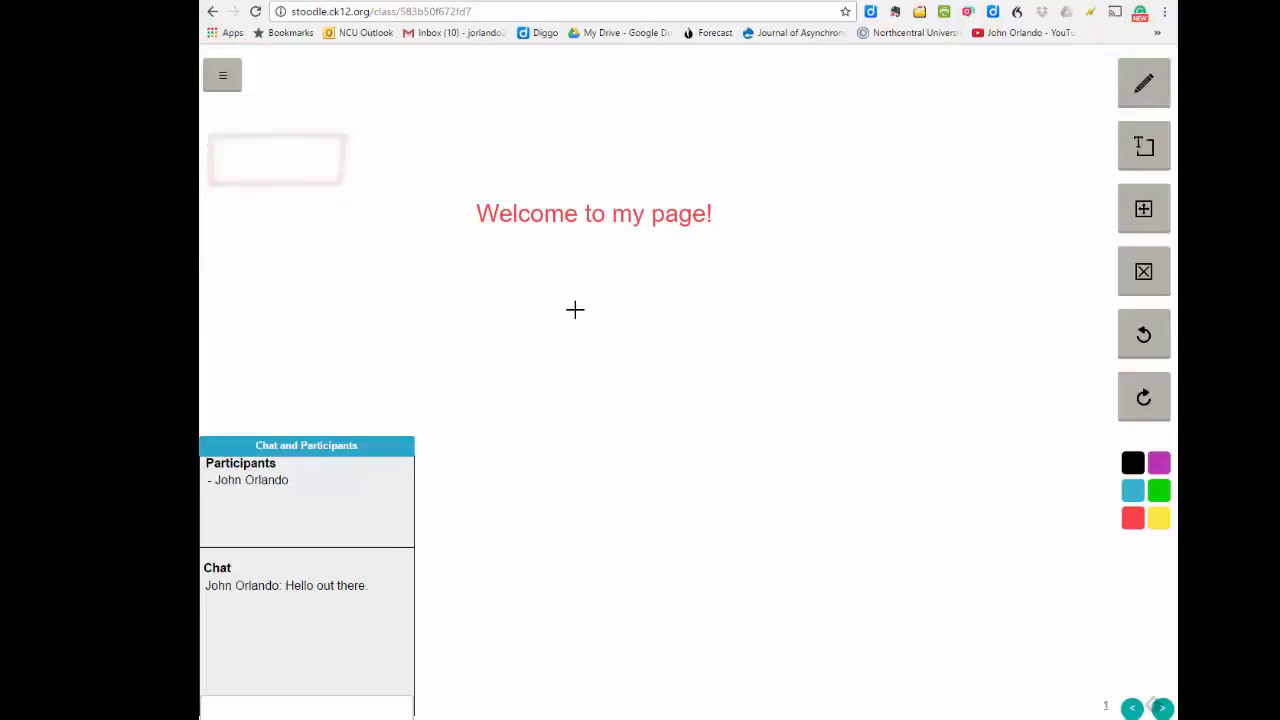
mouse_move(574, 309)
left_mouse_down()
mouse_move(726, 429)
mouse_move(813, 477)
left_mouse_up()
left_click(224, 80)
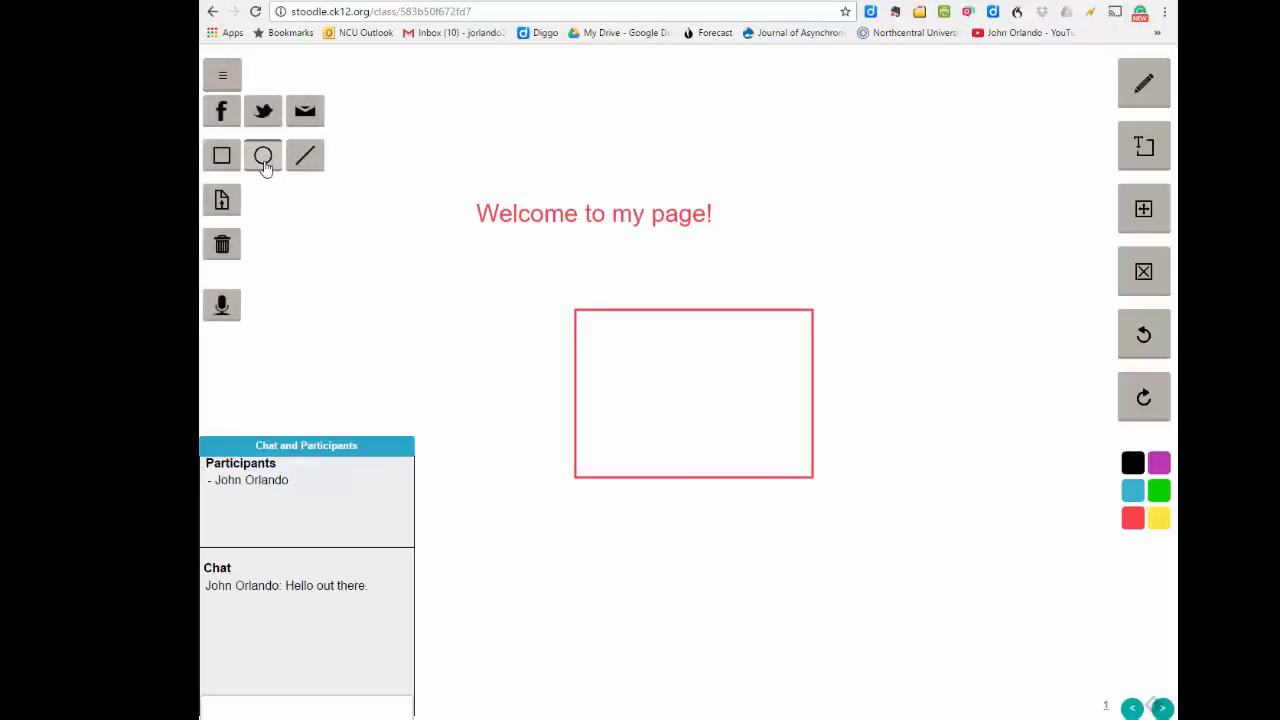
left_click(263, 157)
left_click_drag(418, 261, 530, 366)
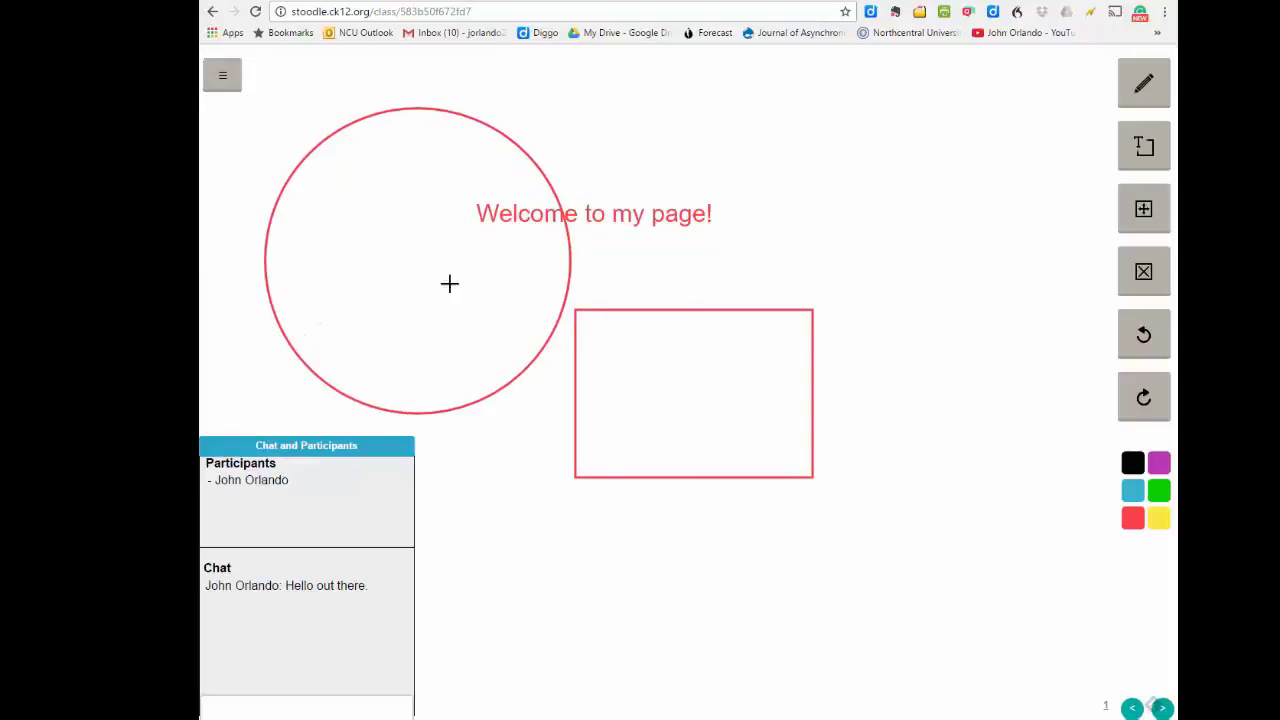
left_click(229, 87)
left_click(305, 155)
mouse_move(794, 202)
left_mouse_down()
mouse_move(897, 283)
mouse_move(941, 339)
left_mouse_up()
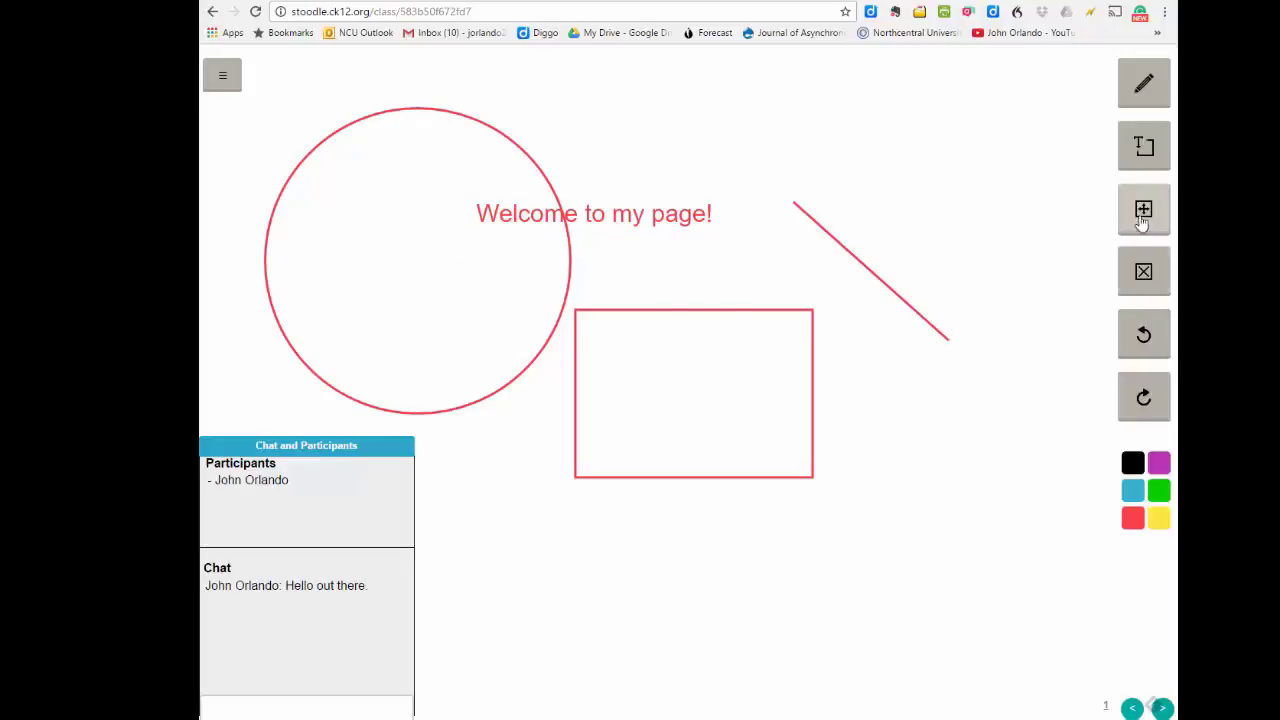
left_click(1137, 276)
left_click(897, 291)
left_click(780, 350)
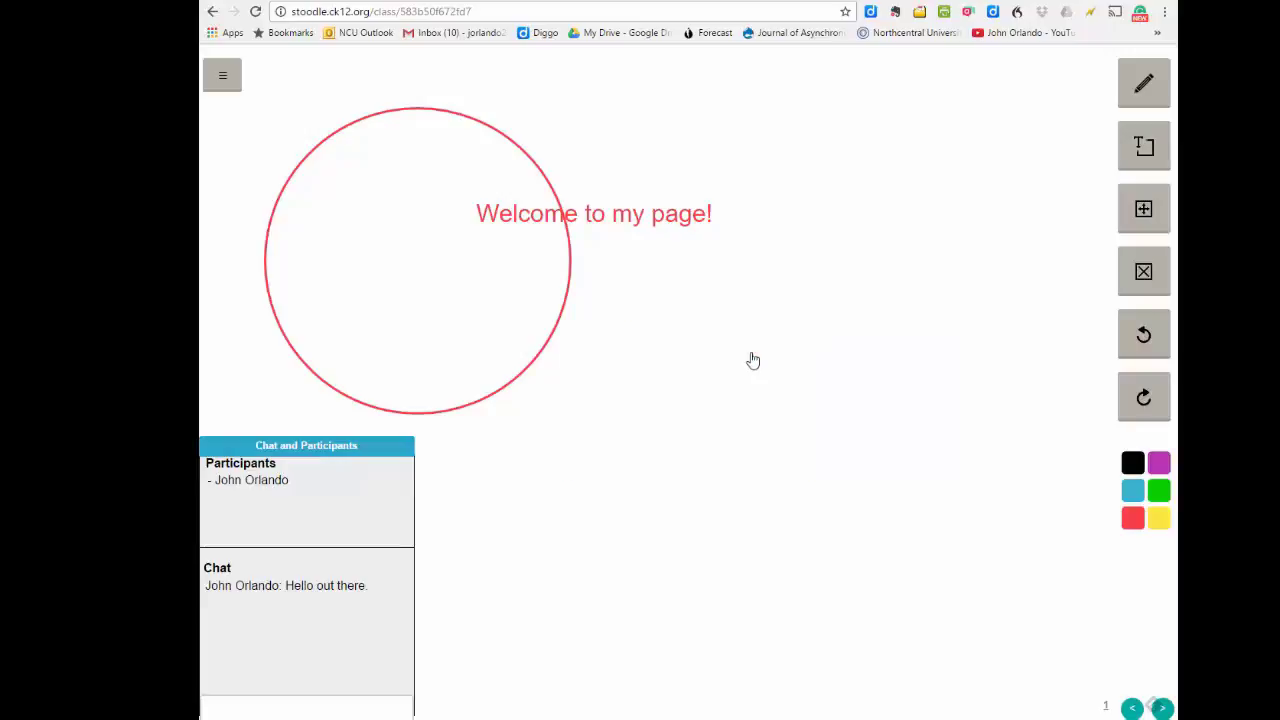
left_click(500, 240)
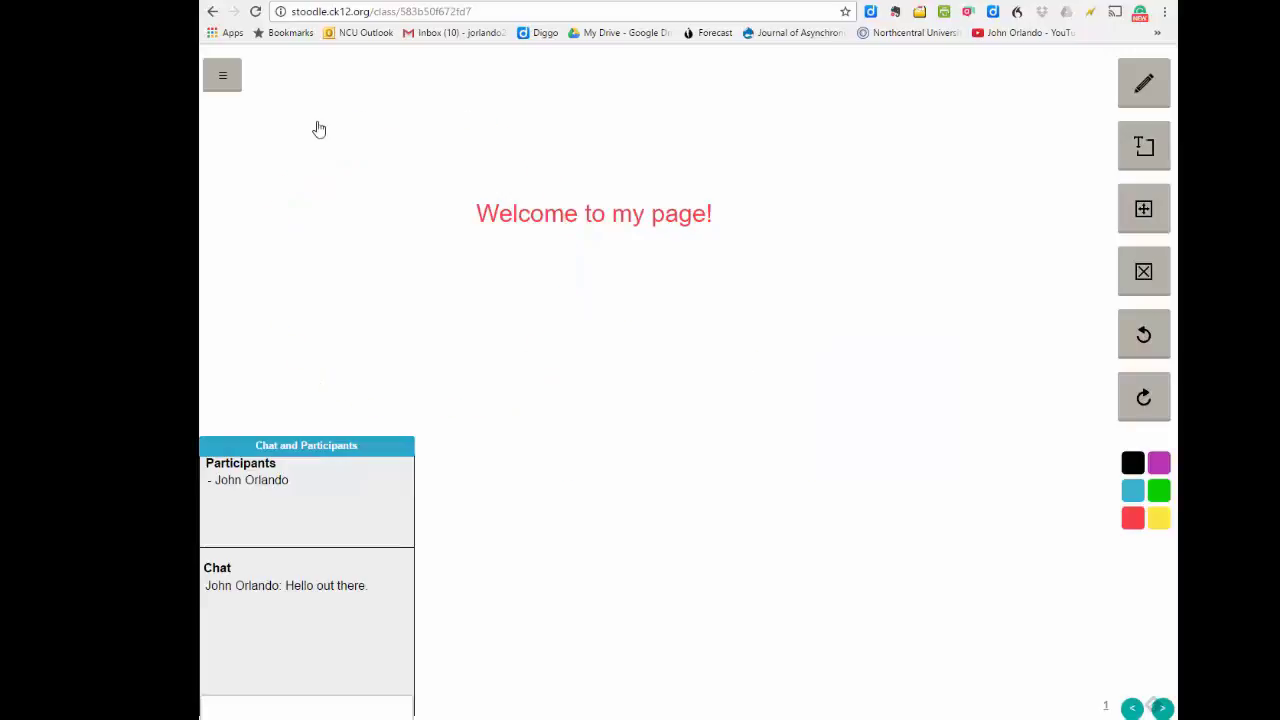
Upload 1885bicycleracecover.jpg into an image area drawn below and right of the welcome text.
left_click(223, 77)
left_click(221, 155)
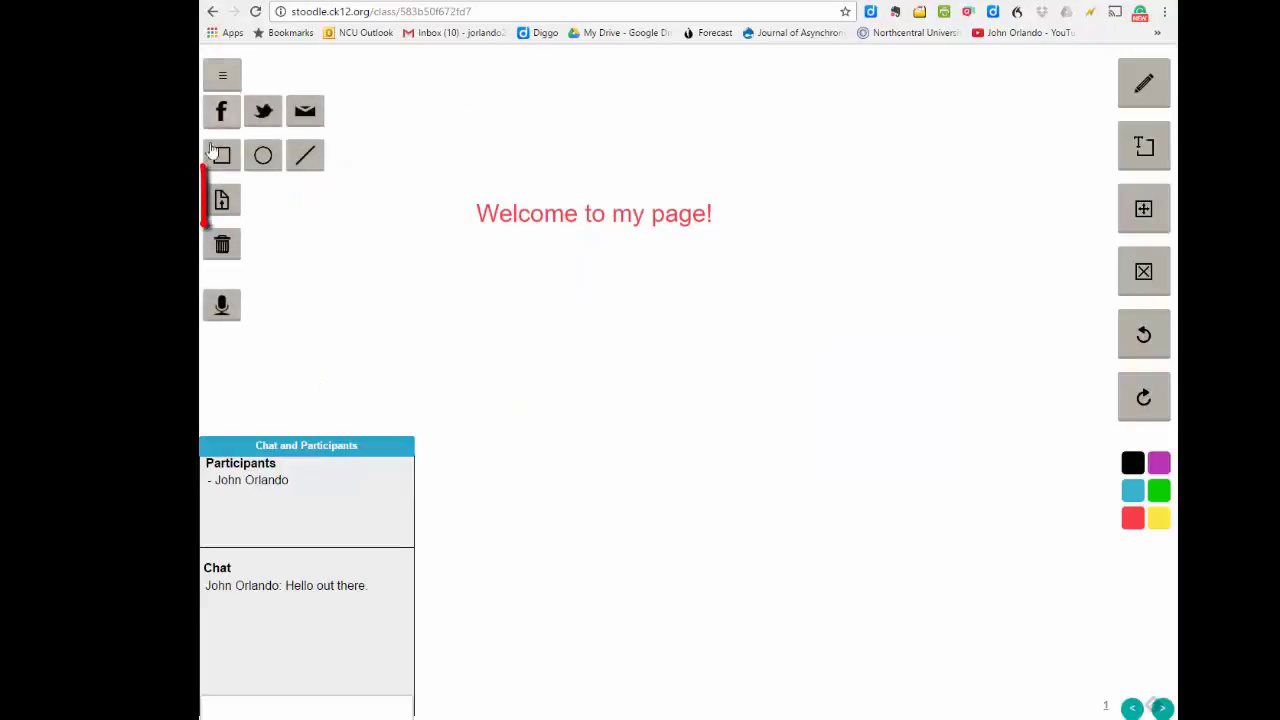
left_click(224, 203)
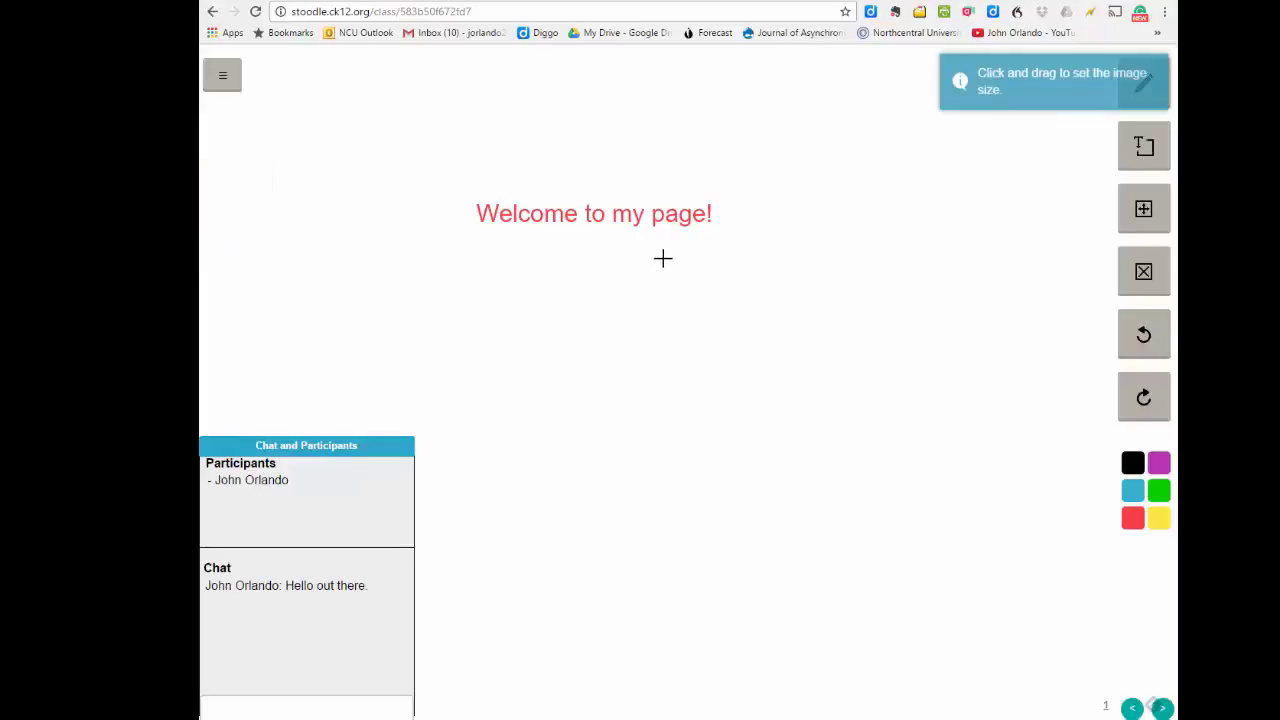
left_click_drag(663, 257, 1071, 523)
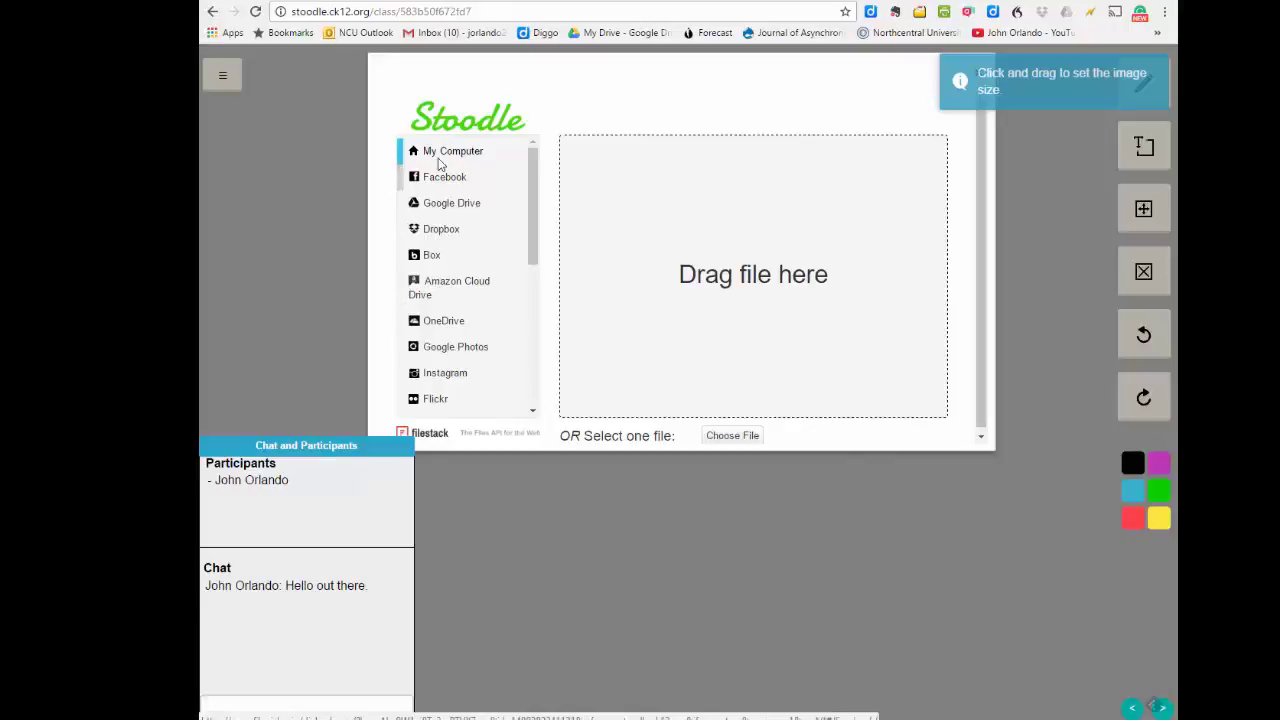
left_click(730, 436)
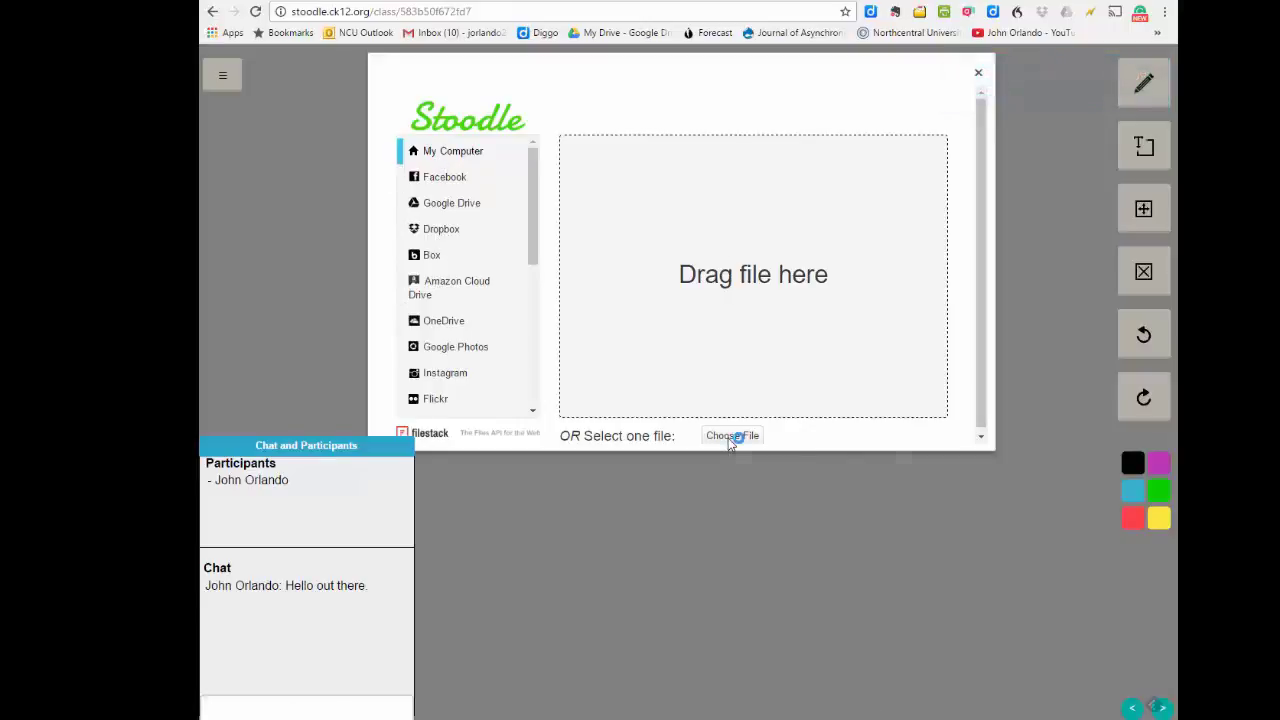
scroll(797, 355, "down", 8)
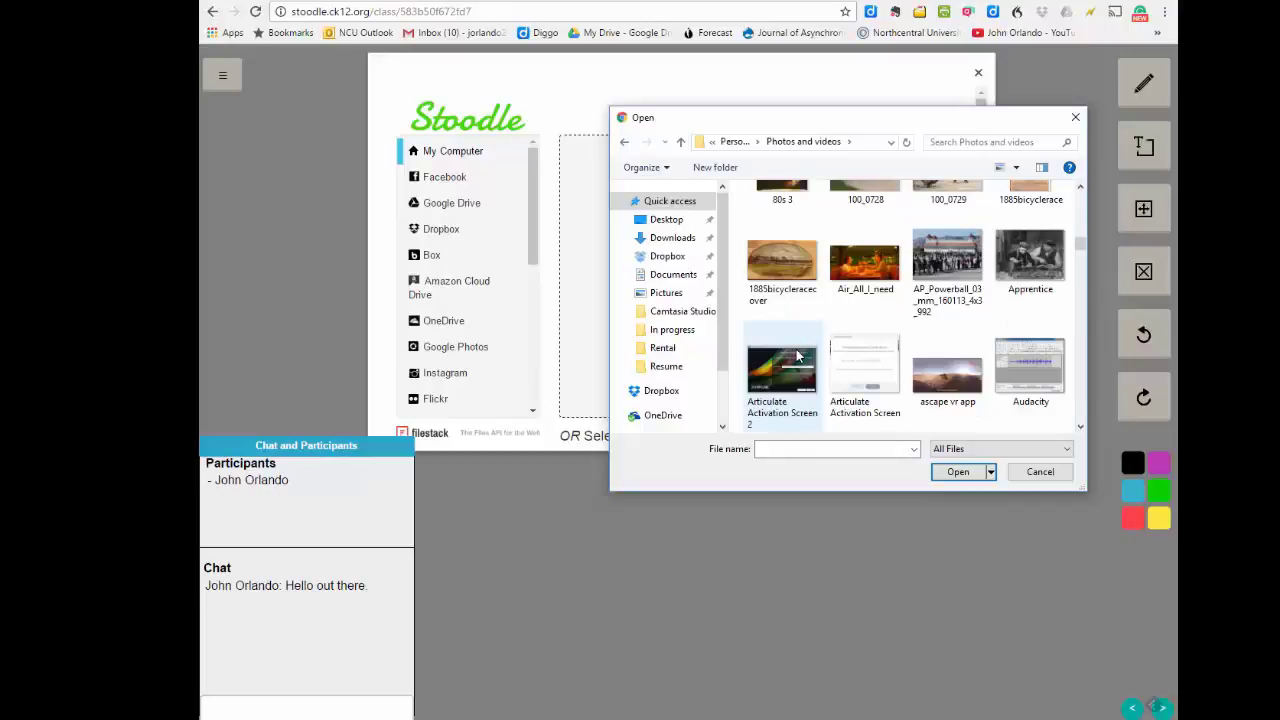
left_click(782, 262)
left_click(957, 472)
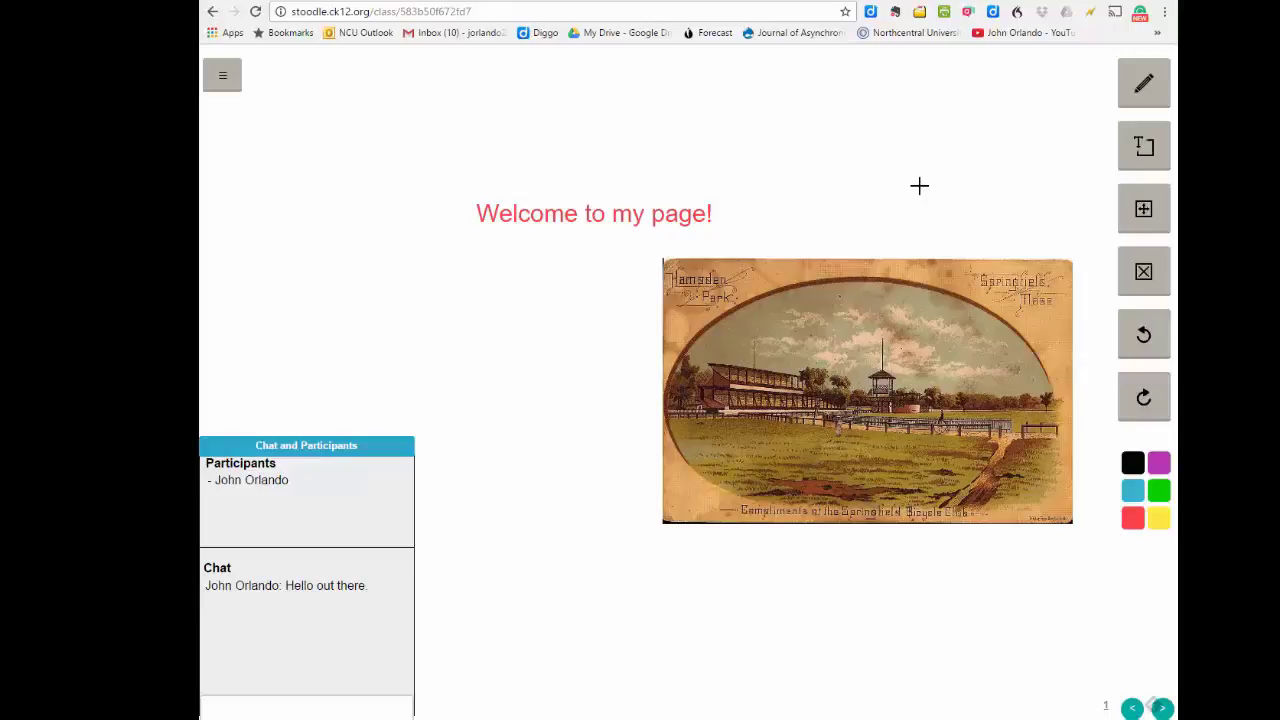
Circle the grandstand and a small figure to its right in red pencil.
left_click(1143, 84)
mouse_move(789, 368)
left_mouse_down()
mouse_move(707, 362)
mouse_move(754, 450)
mouse_move(820, 384)
mouse_move(783, 366)
left_mouse_up()
mouse_move(954, 399)
left_mouse_down()
mouse_move(936, 404)
mouse_move(943, 449)
mouse_move(959, 402)
left_mouse_up()
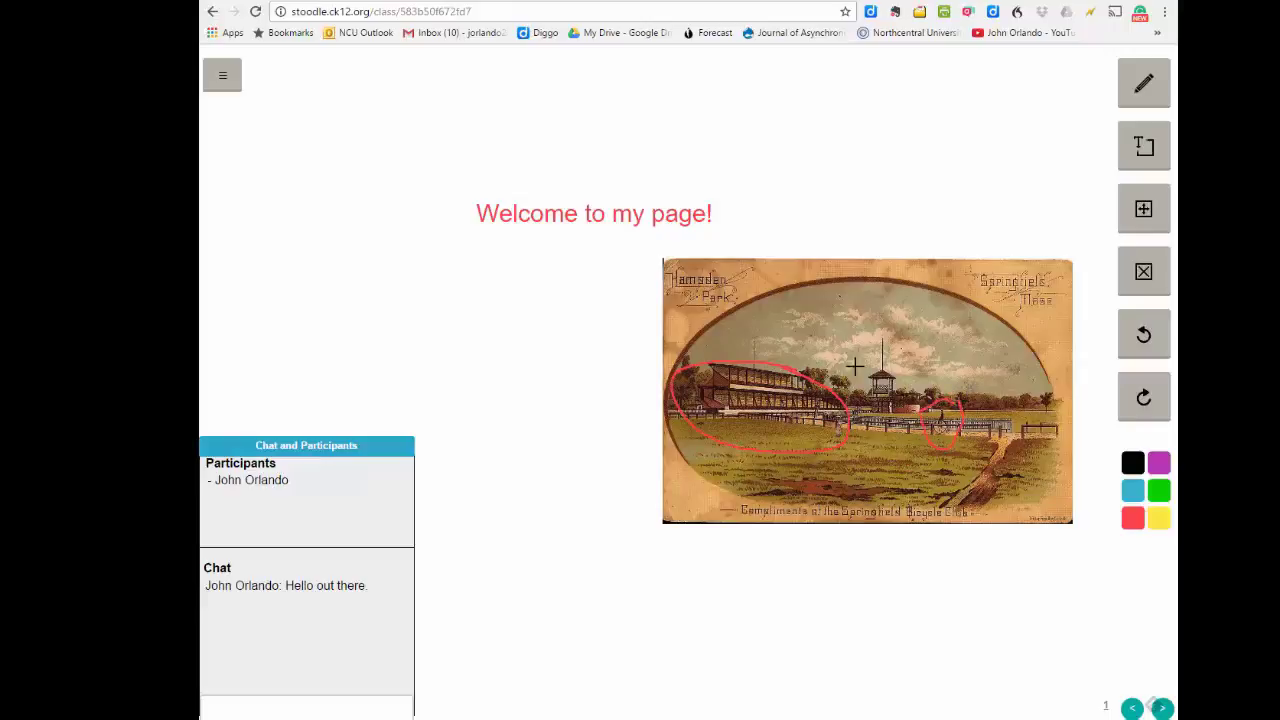
left_click(224, 80)
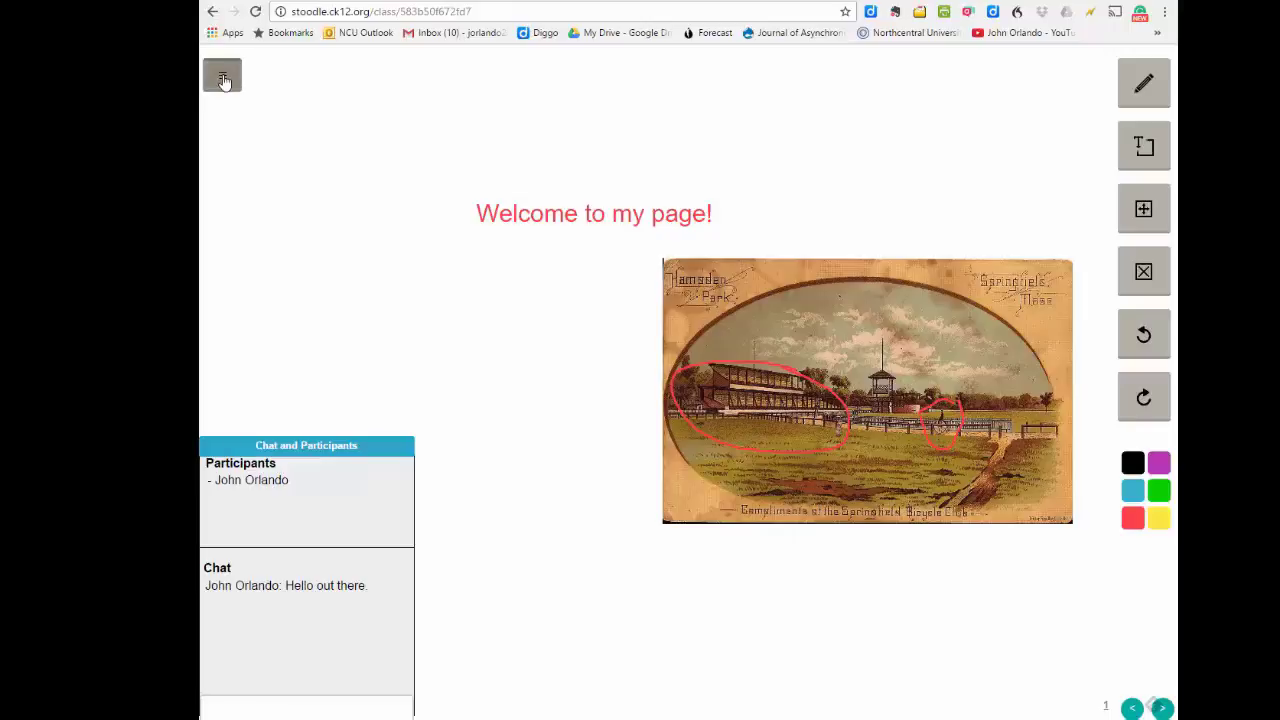
mouse_move(205, 282)
left_mouse_down()
mouse_move(198, 332)
mouse_move(268, 285)
mouse_move(205, 280)
left_mouse_up()
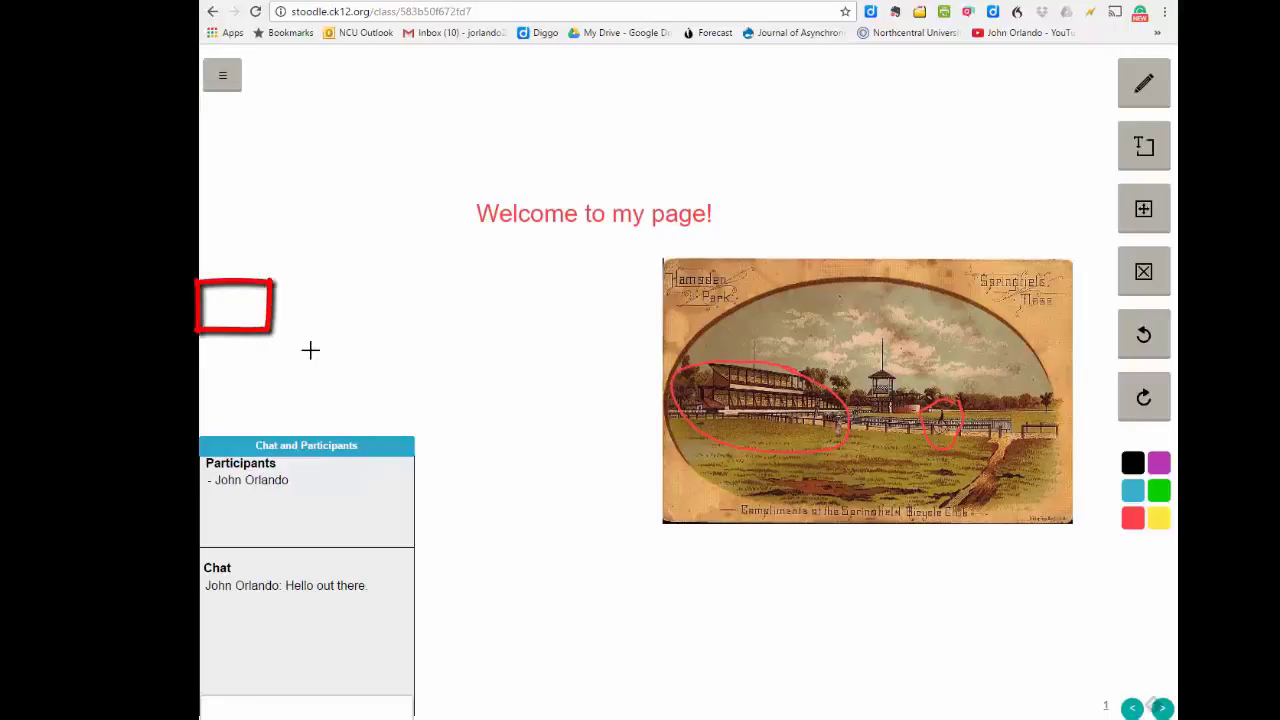